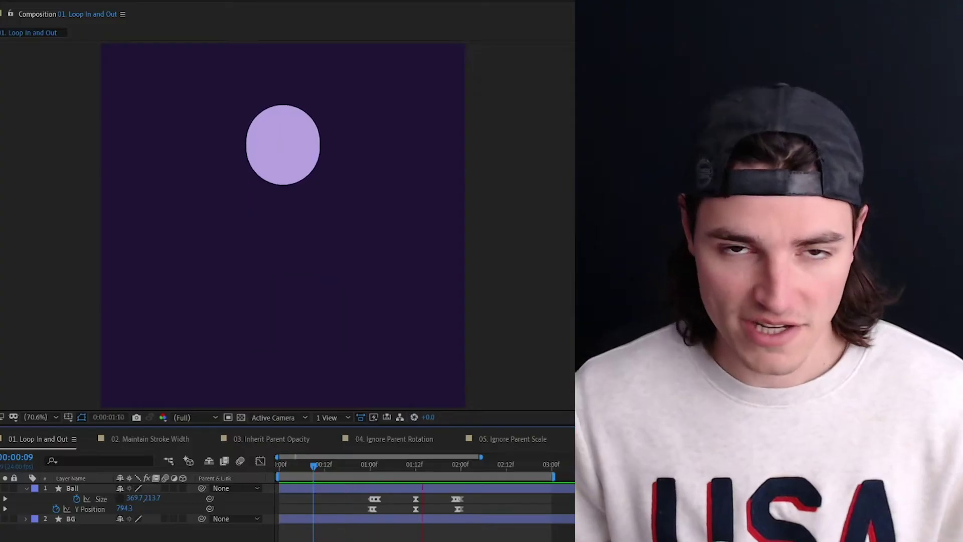
# Stop playback and scrub the timeline to watch the ball go from pill shape back to a circle
pyautogui.click(366, 462)
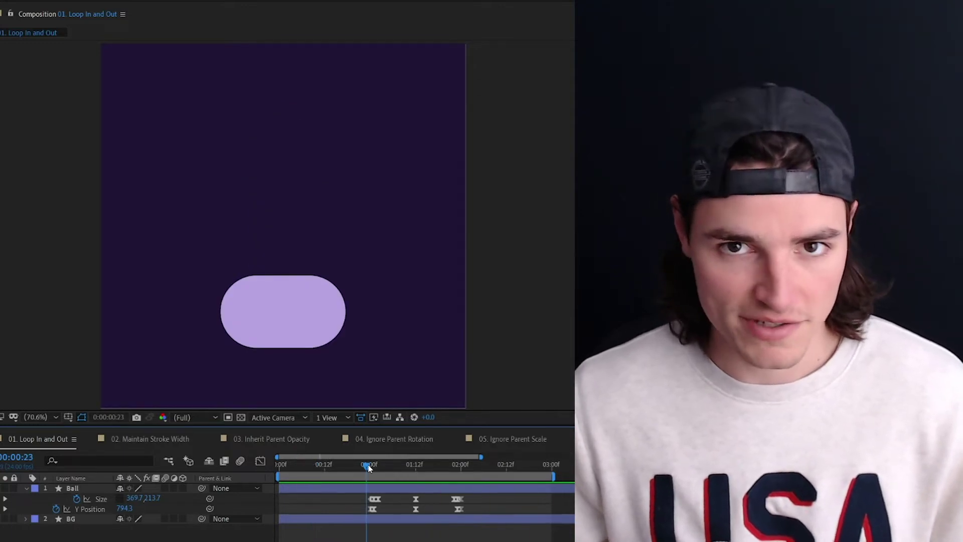
pyautogui.moveTo(367, 464)
pyautogui.mouseDown()
pyautogui.moveTo(462, 466)
pyautogui.moveTo(382, 466)
pyautogui.mouseUp()
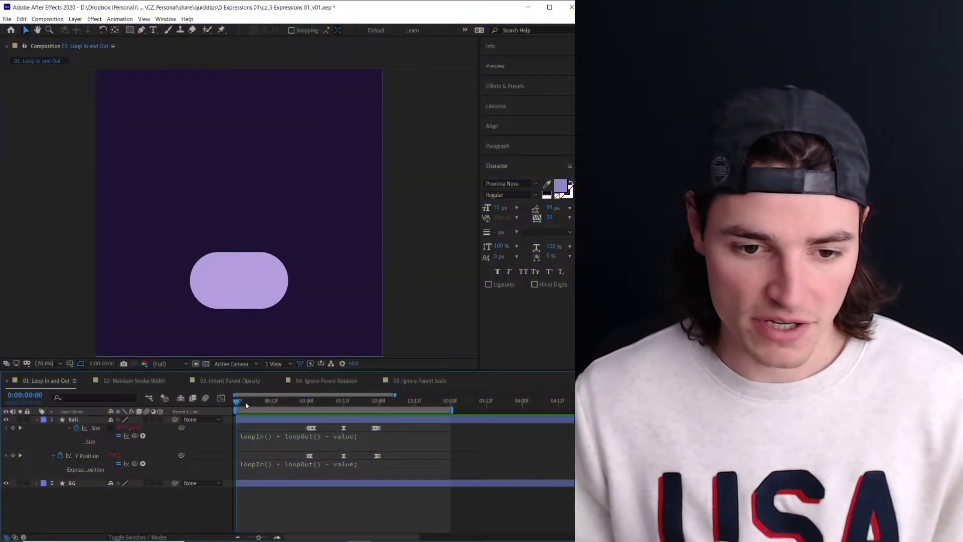
pyautogui.moveTo(246, 405); pyautogui.dragTo(320, 416)
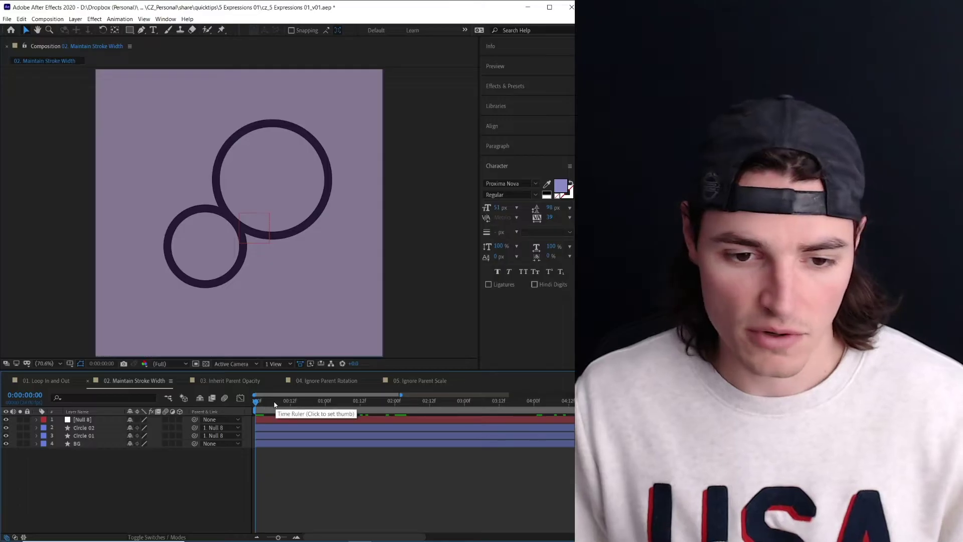
# Scrub Null 8's Scale down and back up to about 114%, watching the circle outlines thicken
pyautogui.moveTo(294, 405); pyautogui.dragTo(328, 407)
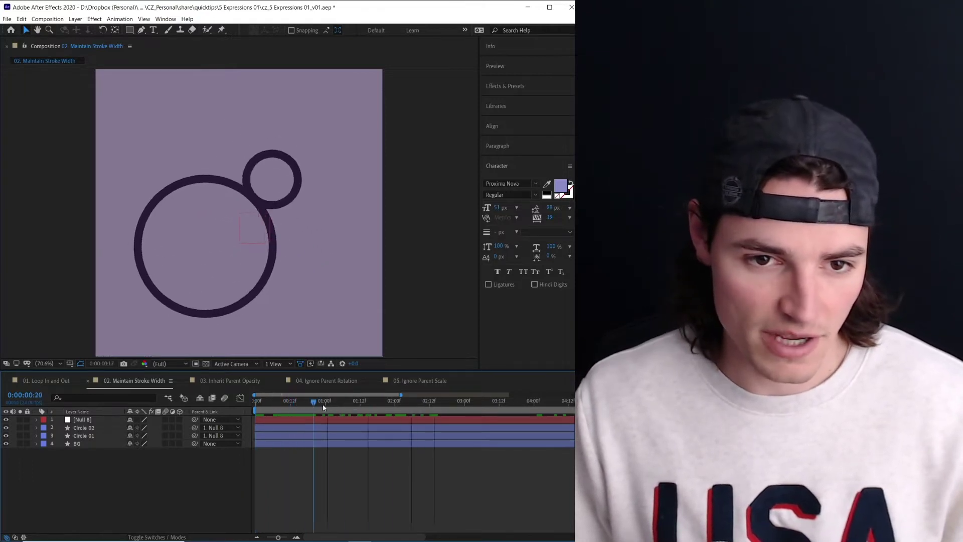
pyautogui.click(82, 420)
pyautogui.press('s')
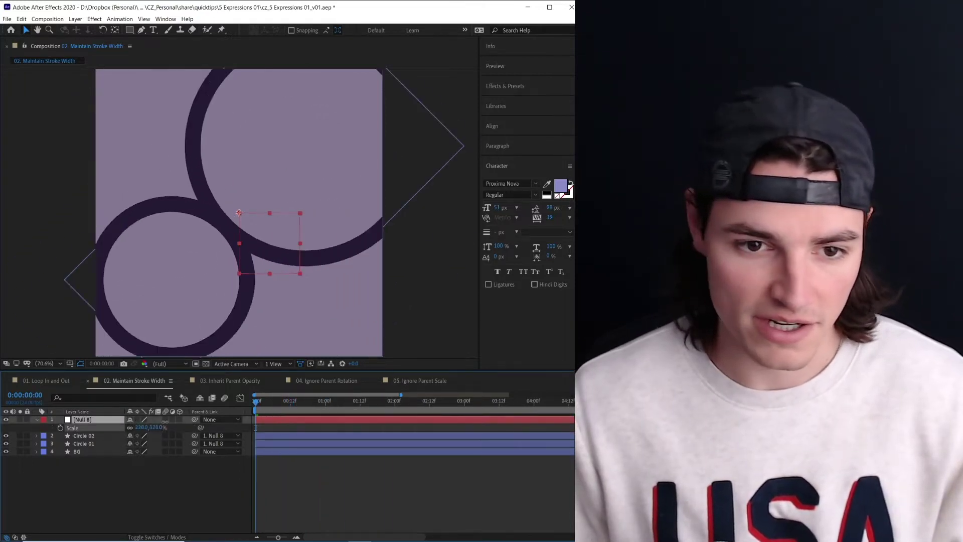
pyautogui.press('Home')
pyautogui.moveTo(292, 416); pyautogui.dragTo(122, 419)
pyautogui.moveTo(153, 479); pyautogui.dragTo(151, 419)
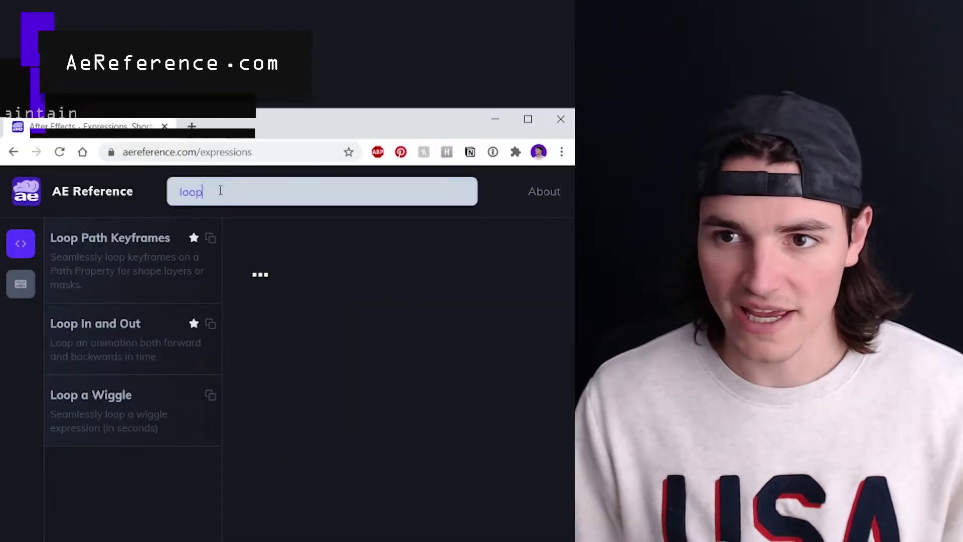
# Search AE Reference for 'maint' and open the Maintain Stroke Width expression
pyautogui.doubleClick(221, 190)
pyautogui.write('ma')
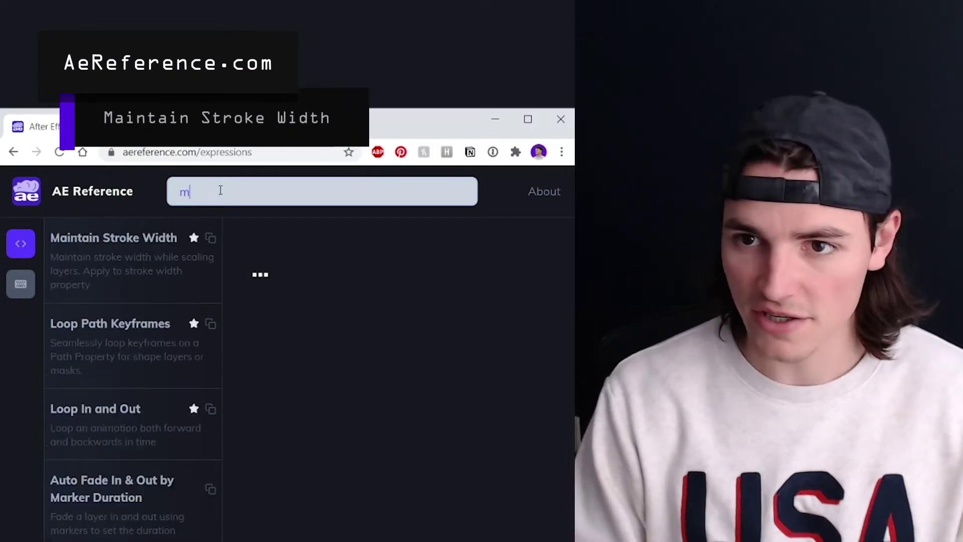
pyautogui.write('int')
pyautogui.click(139, 239)
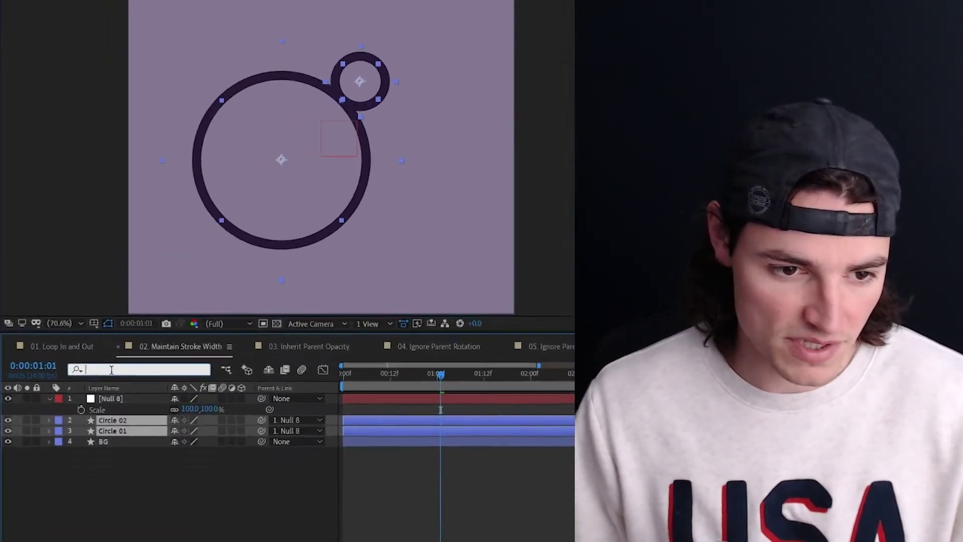
# Add the maintain-stroke expression to Circle 02 and Circle 01 Stroke Width, then test by scaling Null 8 up
pyautogui.hotkey('ctrl', 'f')
pyautogui.write('s')
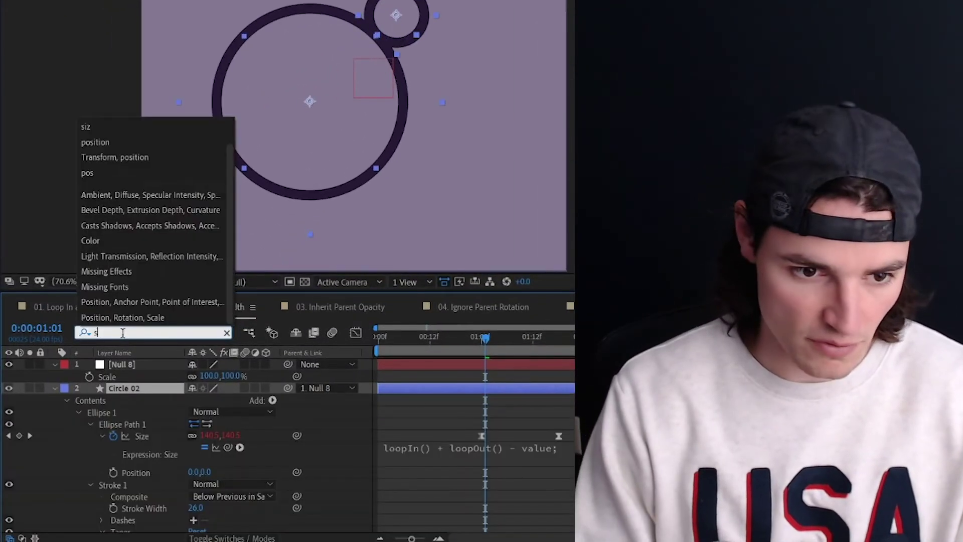
pyautogui.write('troke')
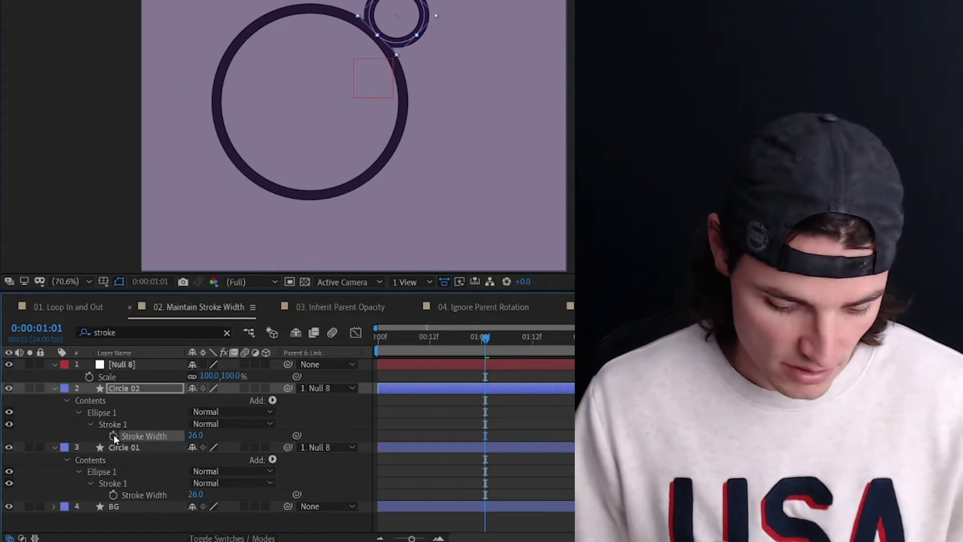
pyautogui.keyDown('alt'); pyautogui.click(114, 436); pyautogui.keyUp('alt')
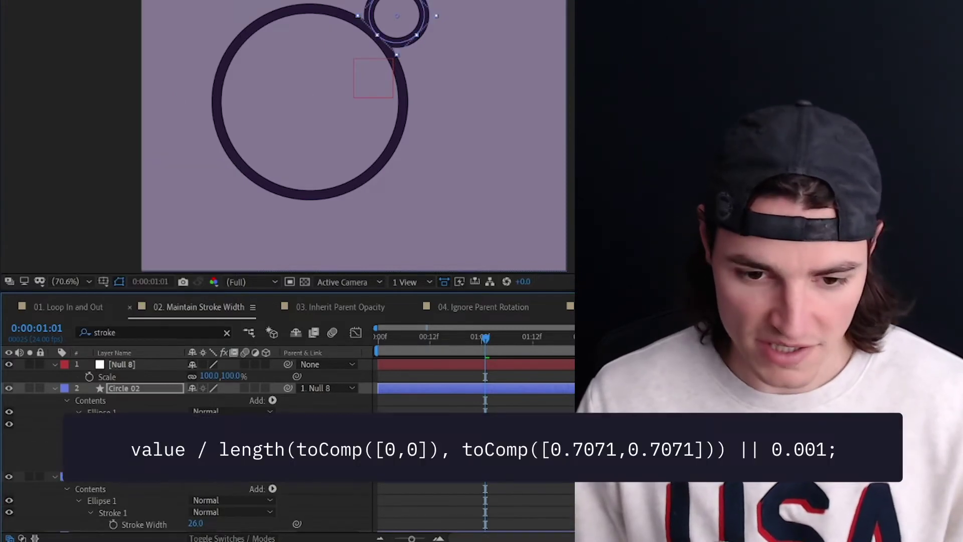
pyautogui.click(552, 398)
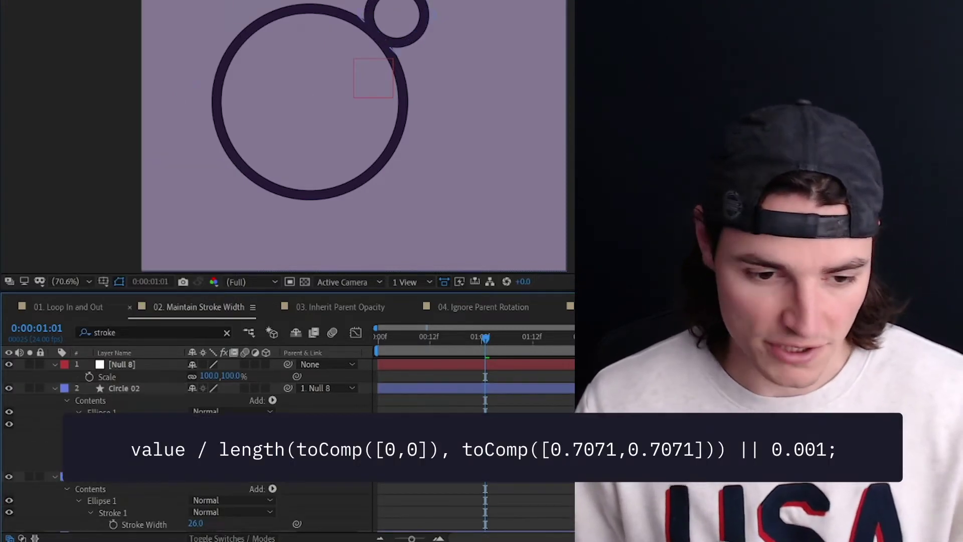
pyautogui.keyDown('alt'); pyautogui.click(114, 525); pyautogui.keyUp('alt')
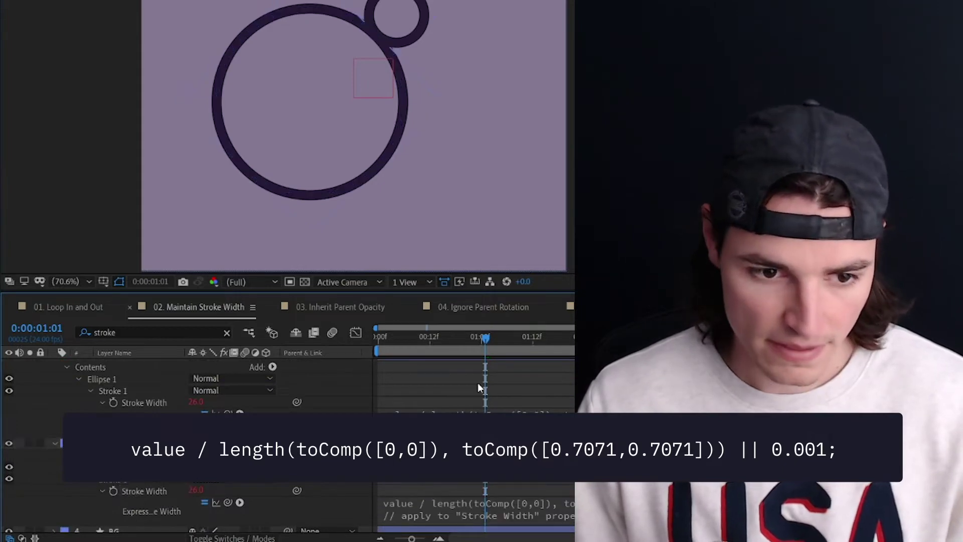
pyautogui.scroll(5, 465, 381)
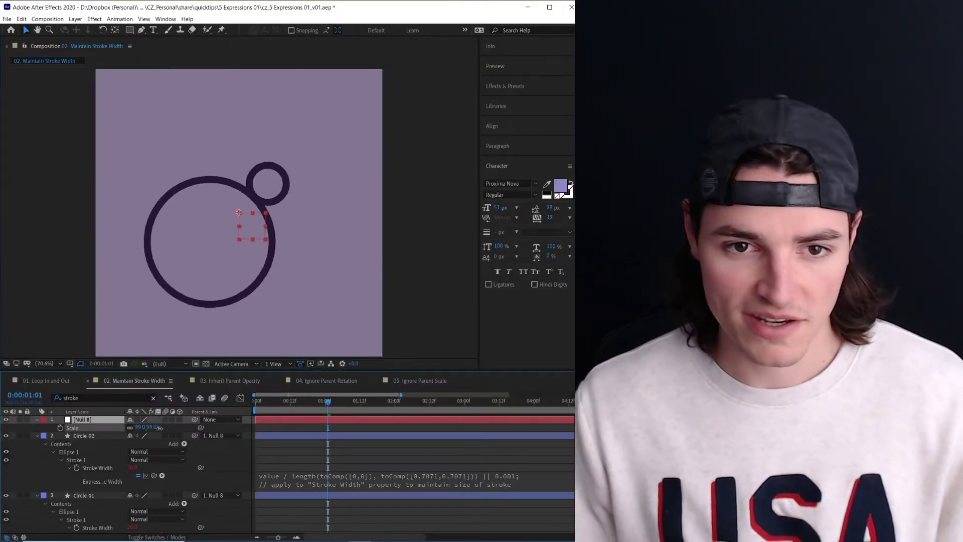
pyautogui.moveTo(159, 428)
pyautogui.mouseDown()
pyautogui.moveTo(222, 427)
pyautogui.moveTo(182, 427)
pyautogui.mouseUp()
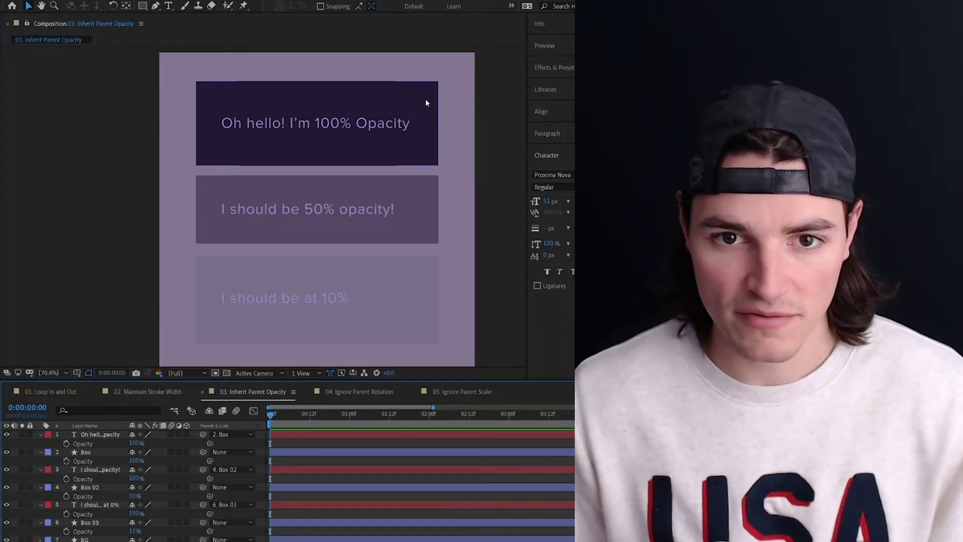
pyautogui.moveTo(426, 98)
pyautogui.mouseDown()
pyautogui.moveTo(420, 179)
pyautogui.moveTo(392, 158)
pyautogui.mouseUp()
pyautogui.moveTo(408, 275); pyautogui.dragTo(420, 265)
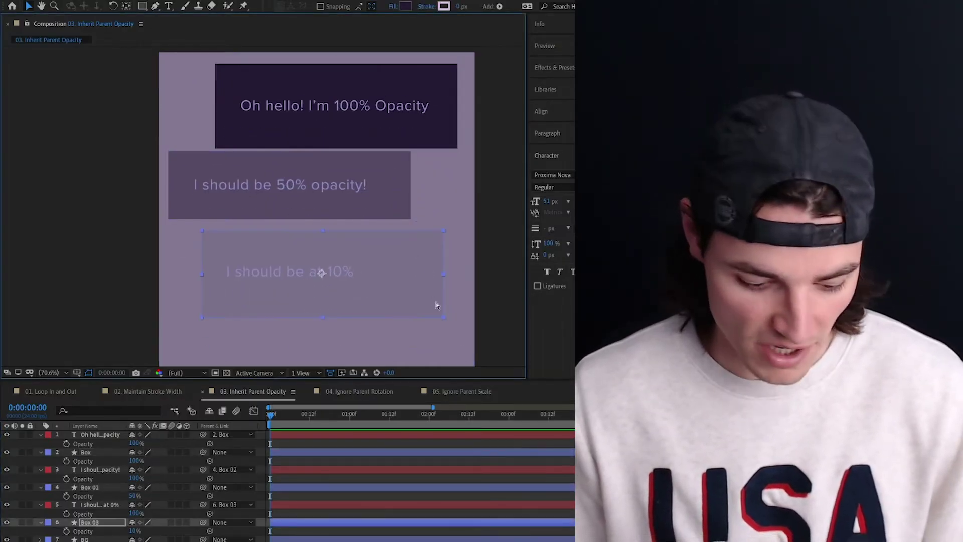
pyautogui.hotkey('ctrl', 'z')
pyautogui.moveTo(441, 124); pyautogui.dragTo(421, 141)
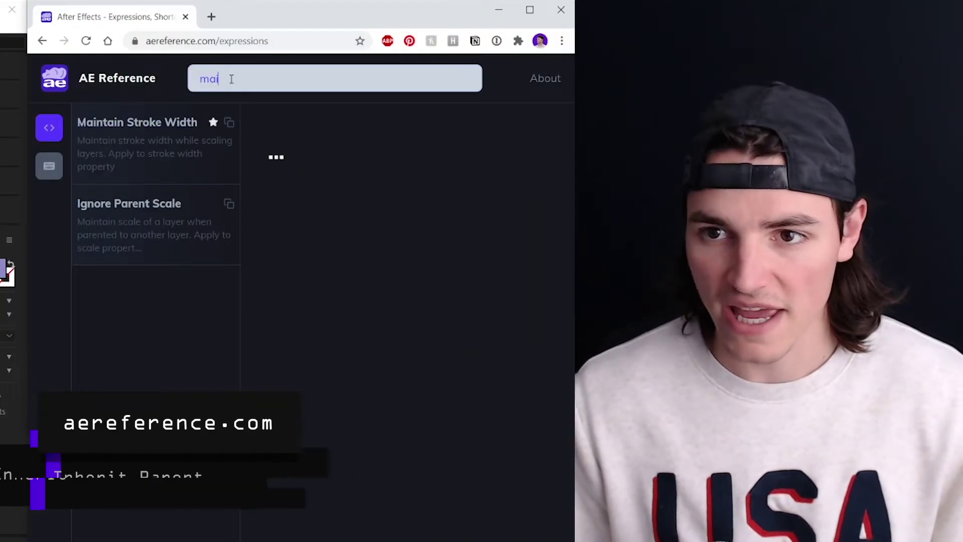
# Search AE Reference for 'opac' and open Inherit Parent Opacity (editable)
pyautogui.tripleClick(231, 78)
pyautogui.write('o')
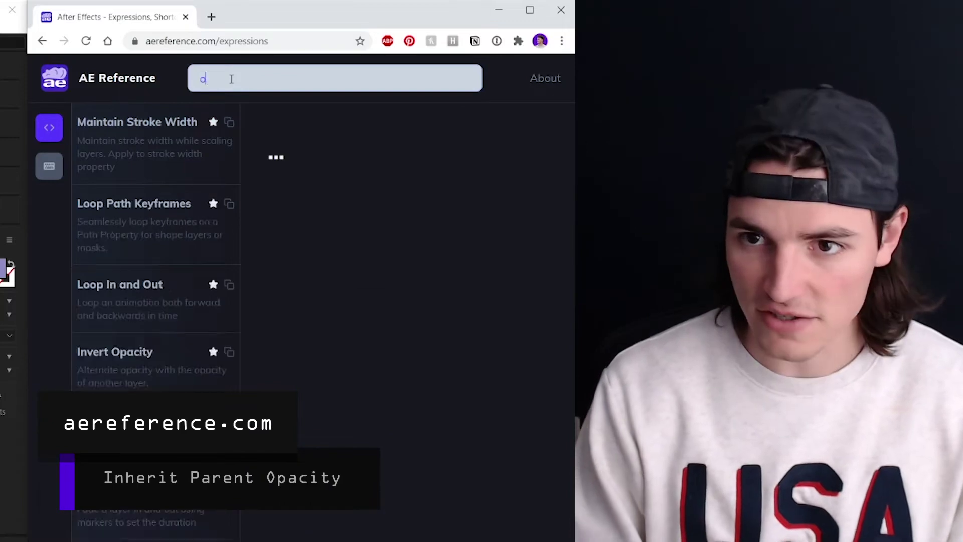
pyautogui.write('pac')
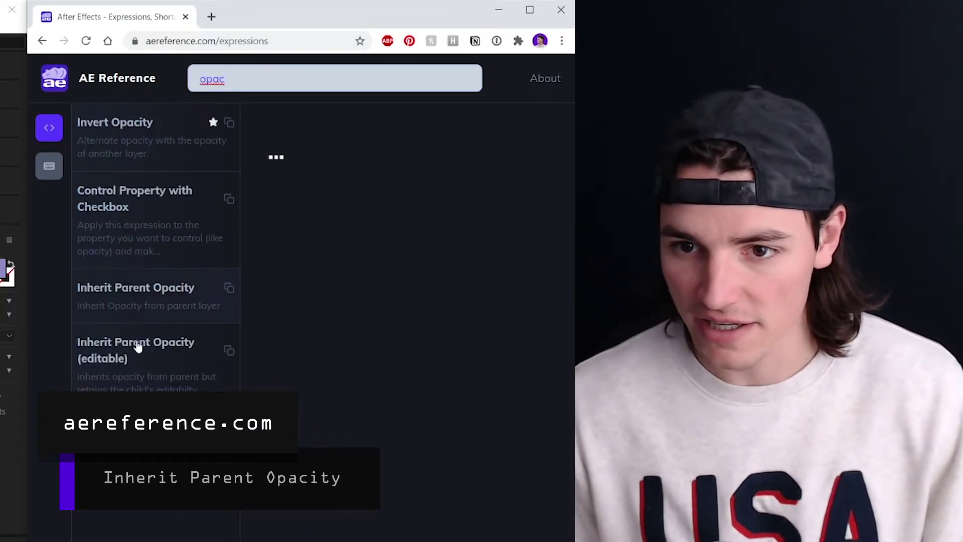
pyautogui.click(143, 360)
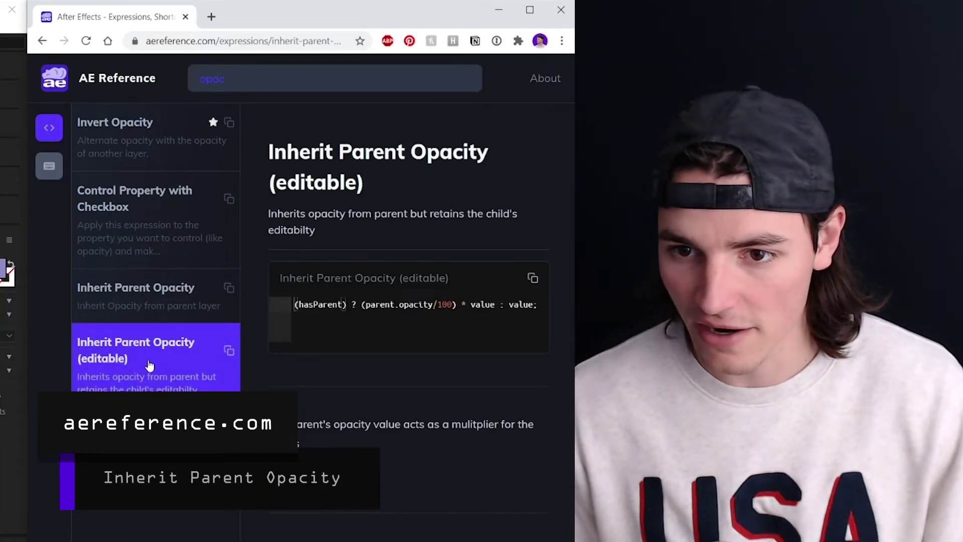
# Copy the inherit-opacity code and add it to the top, 50% and 10% text layers' Opacity
pyautogui.click(533, 279)
pyautogui.hotkey('alt', 'Tab')
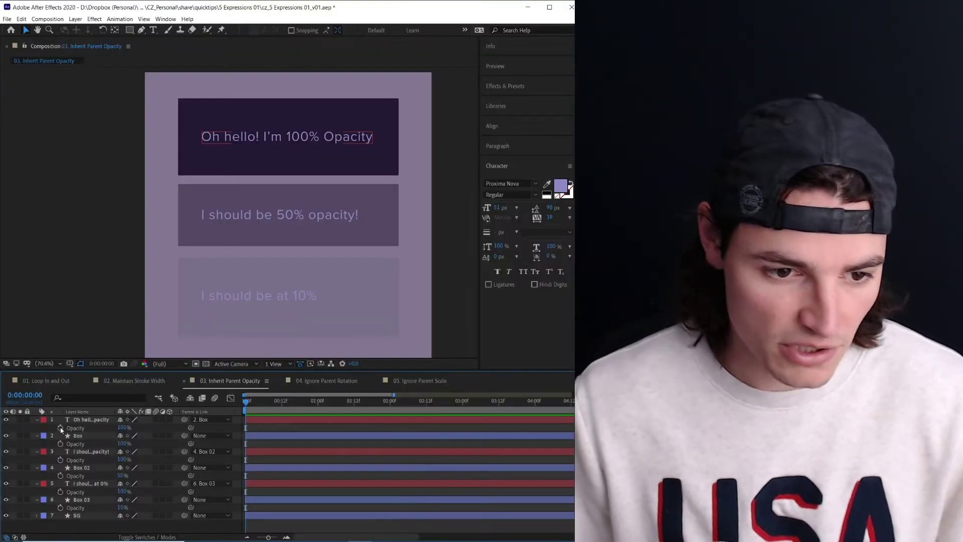
pyautogui.keyDown('alt'); pyautogui.click(61, 428); pyautogui.keyUp('alt')
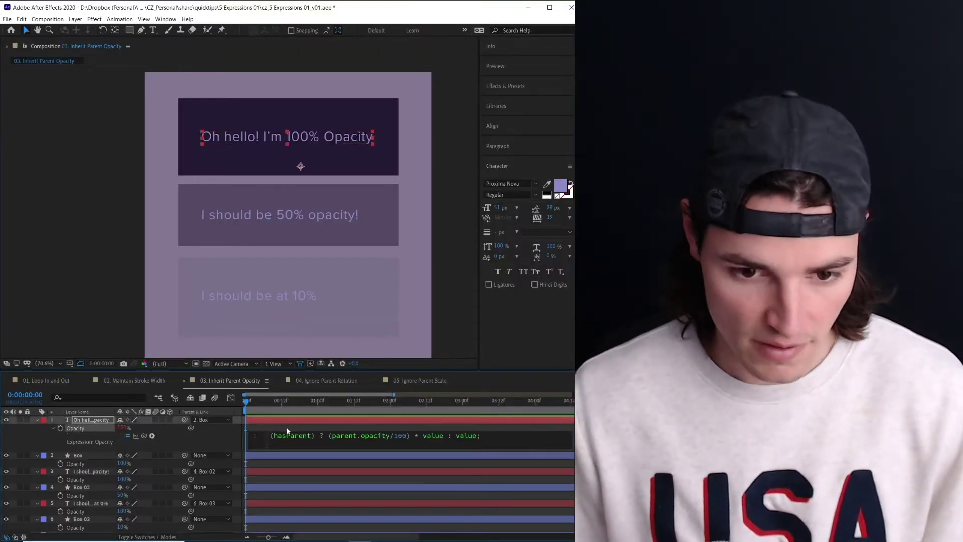
pyautogui.click(254, 430)
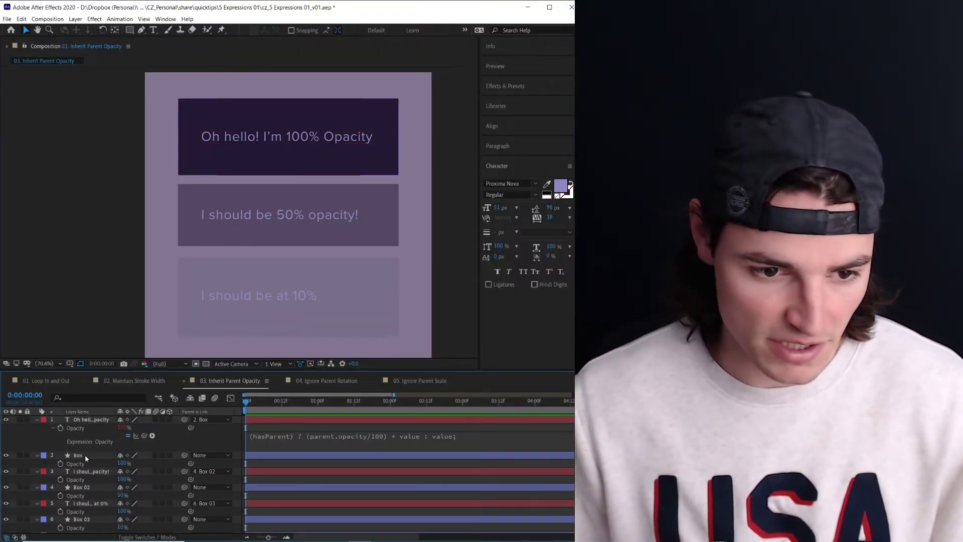
pyautogui.keyDown('alt'); pyautogui.click(61, 480); pyautogui.keyUp('alt')
pyautogui.click(76, 531)
pyautogui.hotkey('ctrl', 'v')
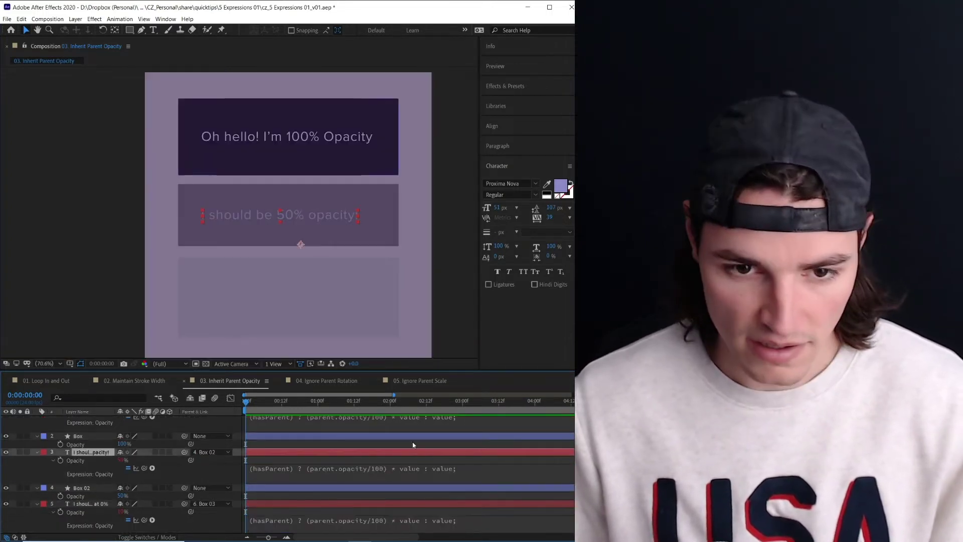
# Adjust Box 03's opacity to check that its text fades with it
pyautogui.click(270, 304)
pyautogui.scroll(-1, 73, 523)
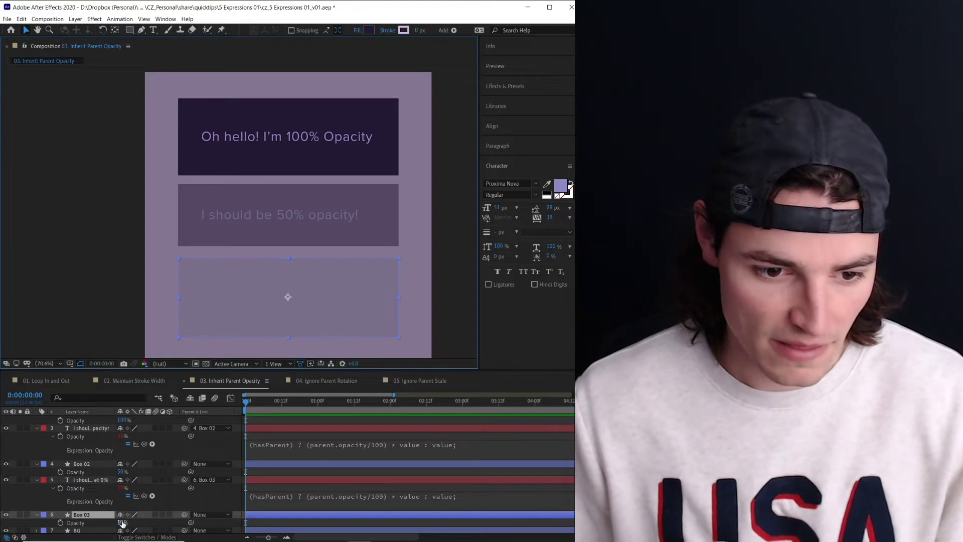
pyautogui.moveTo(122, 524)
pyautogui.mouseDown()
pyautogui.moveTo(212, 522)
pyautogui.moveTo(125, 522)
pyautogui.mouseUp()
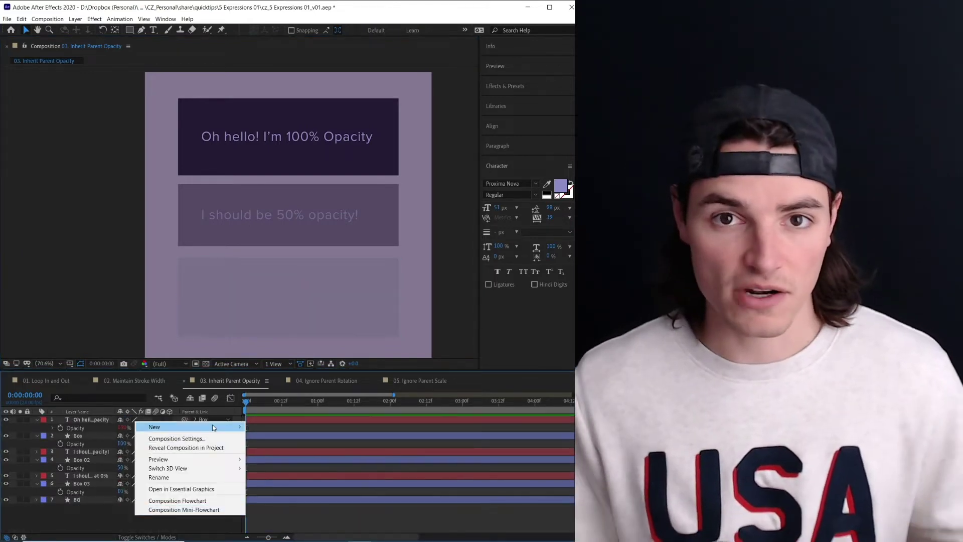
# Add a Null 11 layer and paste the text's Opacity expression onto the boxes' Opacity
pyautogui.click(271, 475)
pyautogui.rightClick(78, 444)
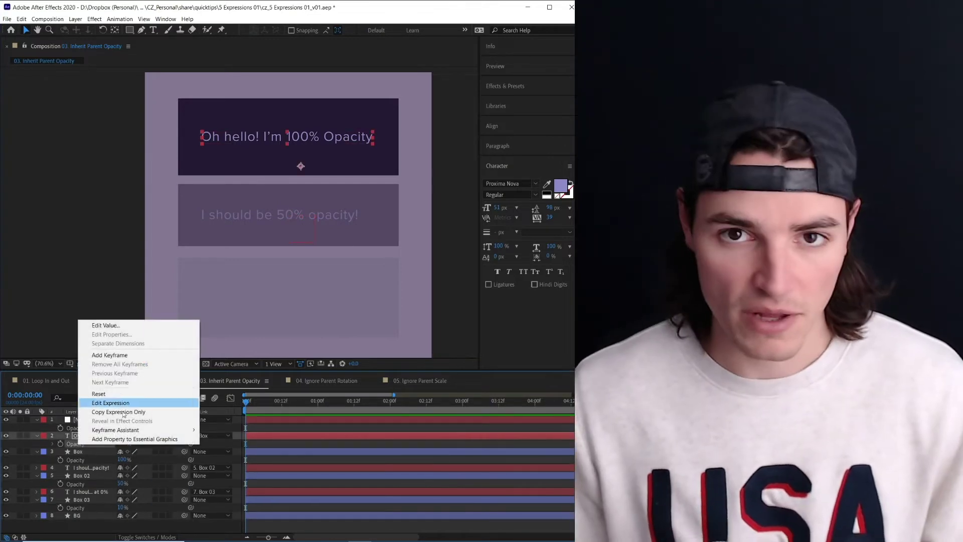
pyautogui.click(122, 412)
pyautogui.click(80, 461)
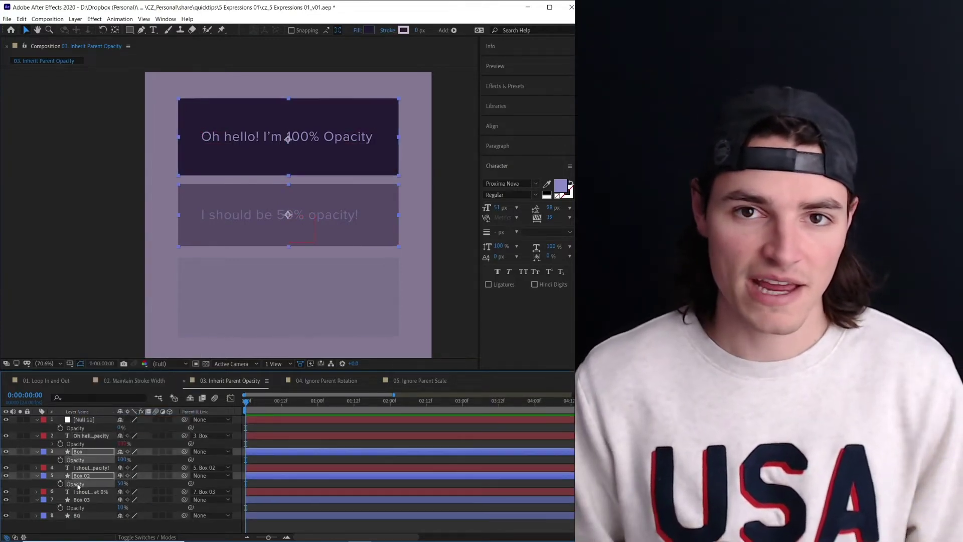
pyautogui.hotkey('ctrl', 'v')
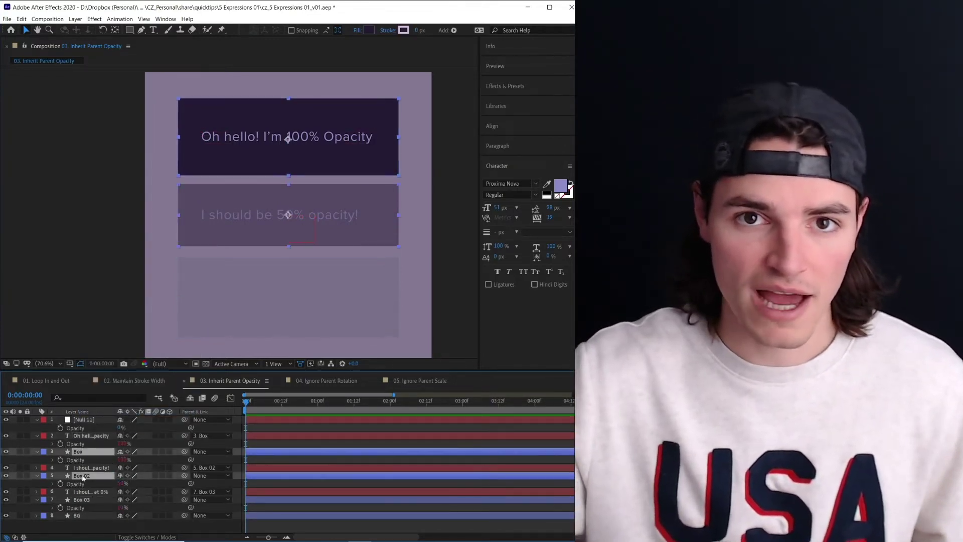
pyautogui.click(82, 421)
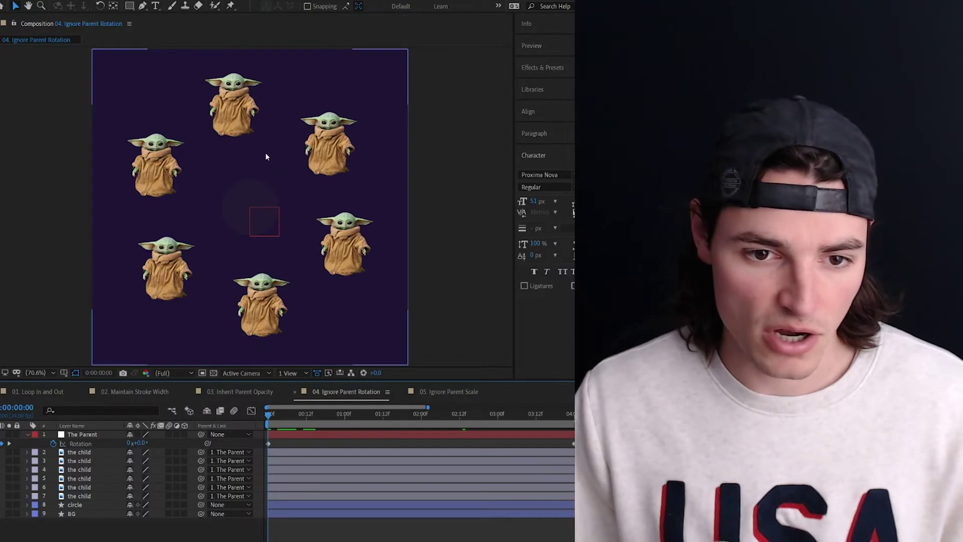
pyautogui.click(260, 223)
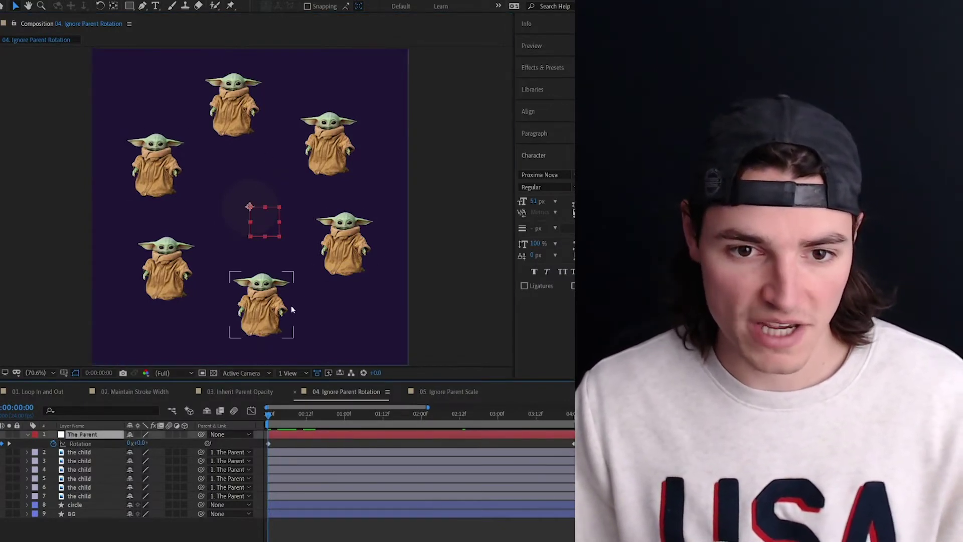
pyautogui.click(337, 261)
pyautogui.moveTo(293, 414); pyautogui.dragTo(328, 415)
pyautogui.press('Home')
pyautogui.click(100, 453)
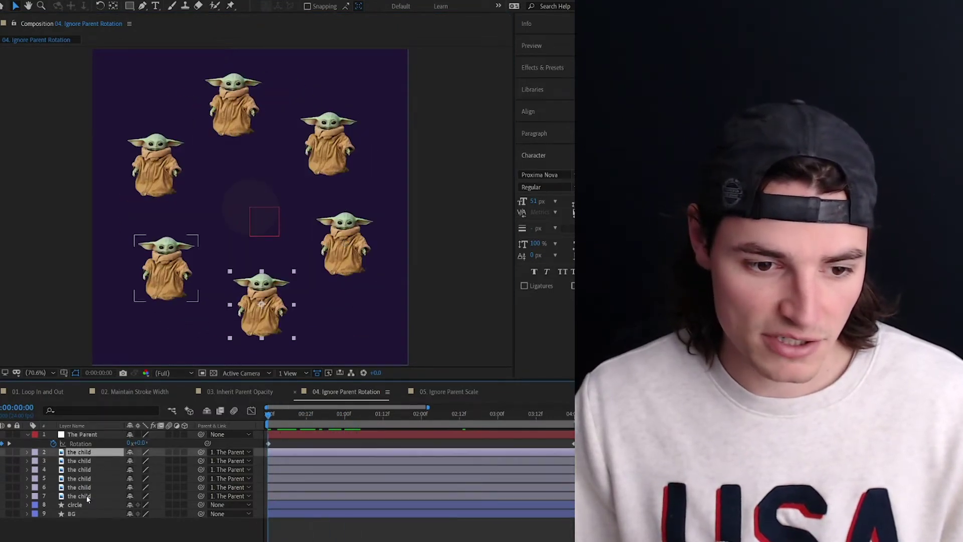
pyautogui.keyDown('shift'); pyautogui.click(86, 495); pyautogui.keyUp('shift')
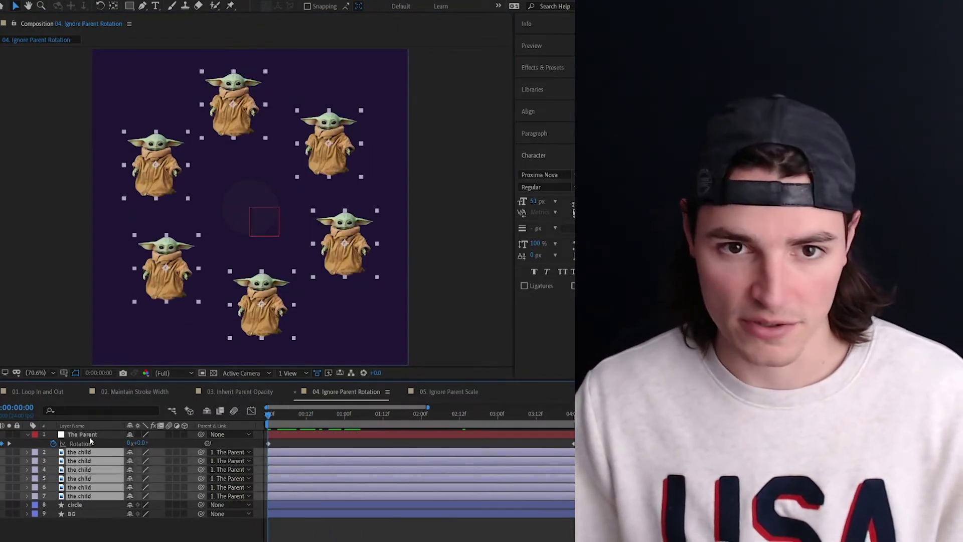
pyautogui.click(97, 449)
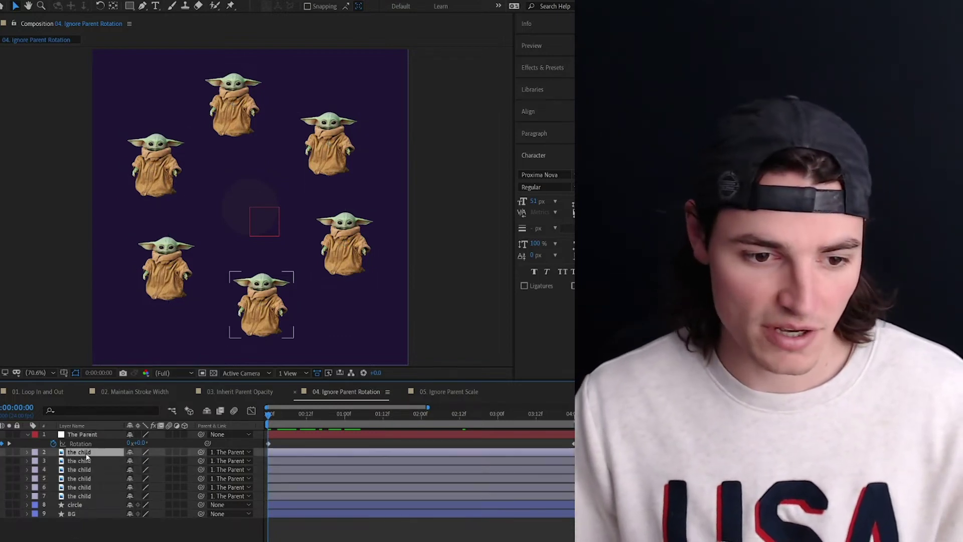
pyautogui.keyDown('shift'); pyautogui.click(82, 493); pyautogui.keyUp('shift')
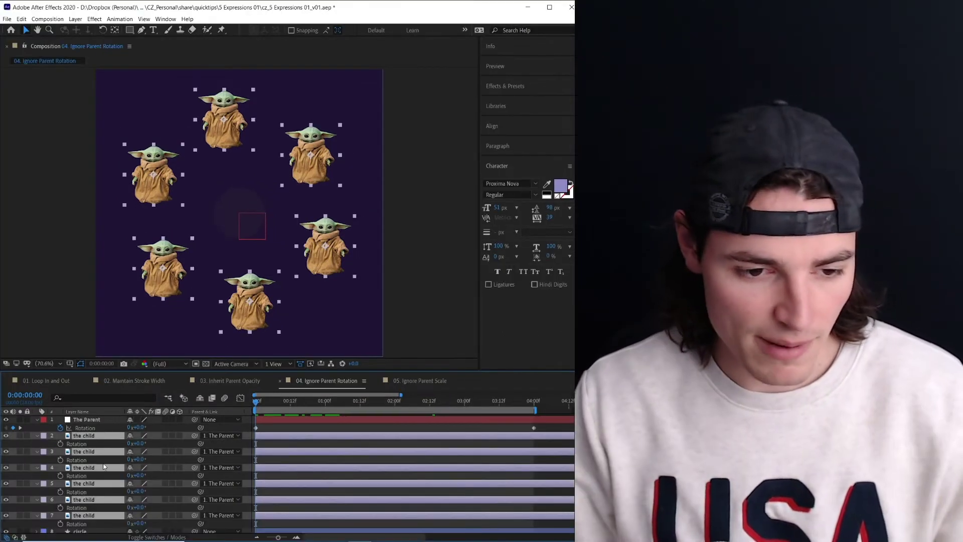
# Give the first child's Rotation the expression value - parent.transform.rotation and preview it
pyautogui.press('r')
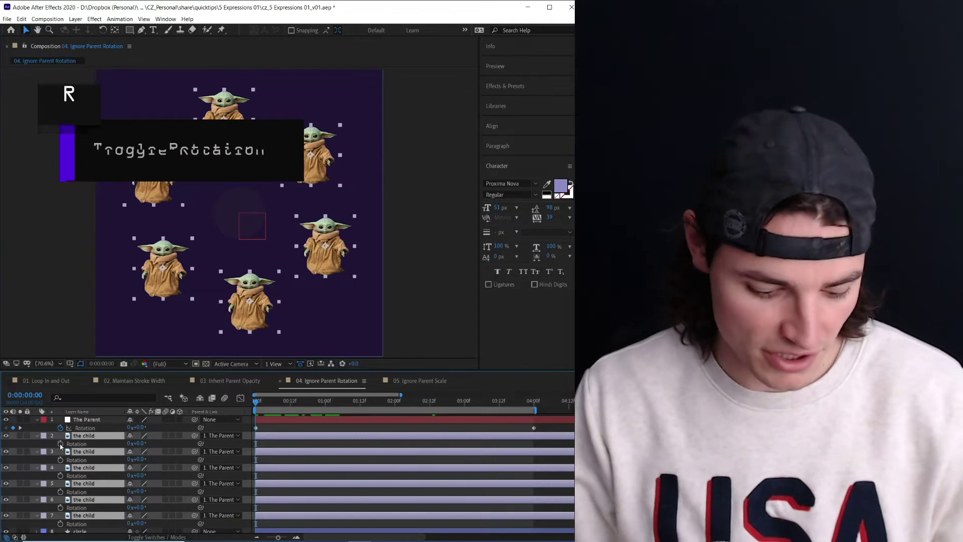
pyautogui.keyDown('alt'); pyautogui.click(61, 444); pyautogui.keyUp('alt')
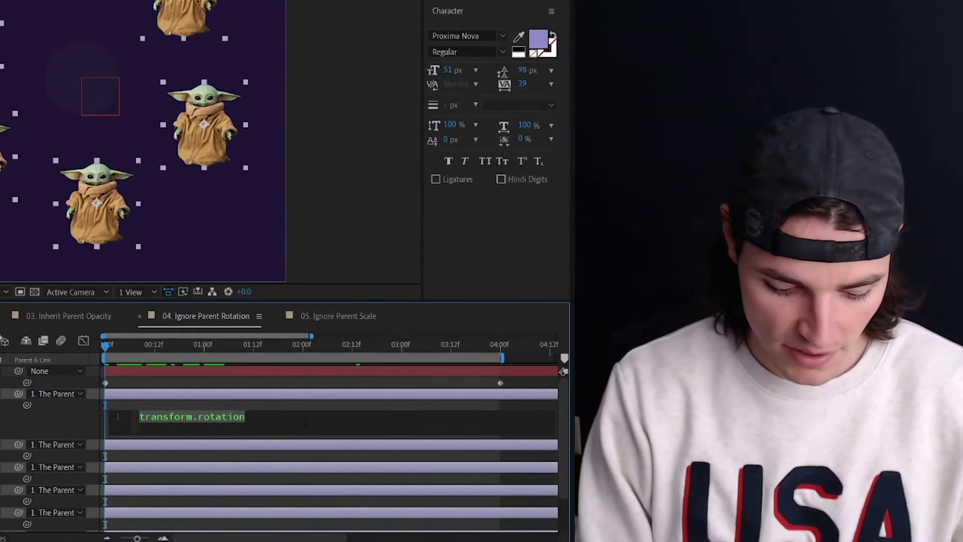
pyautogui.write('value - parent.transform.rot')
pyautogui.press('Return')
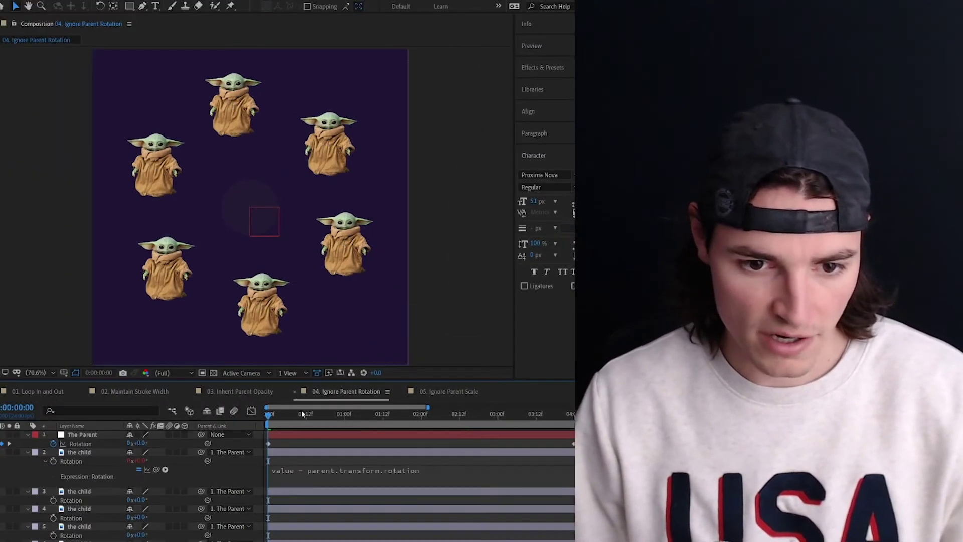
pyautogui.moveTo(302, 412)
pyautogui.mouseDown()
pyautogui.moveTo(440, 415)
pyautogui.moveTo(270, 416)
pyautogui.mouseUp()
# Copy that rotation expression only and paste it onto the other children's Rotation
pyautogui.click(332, 452)
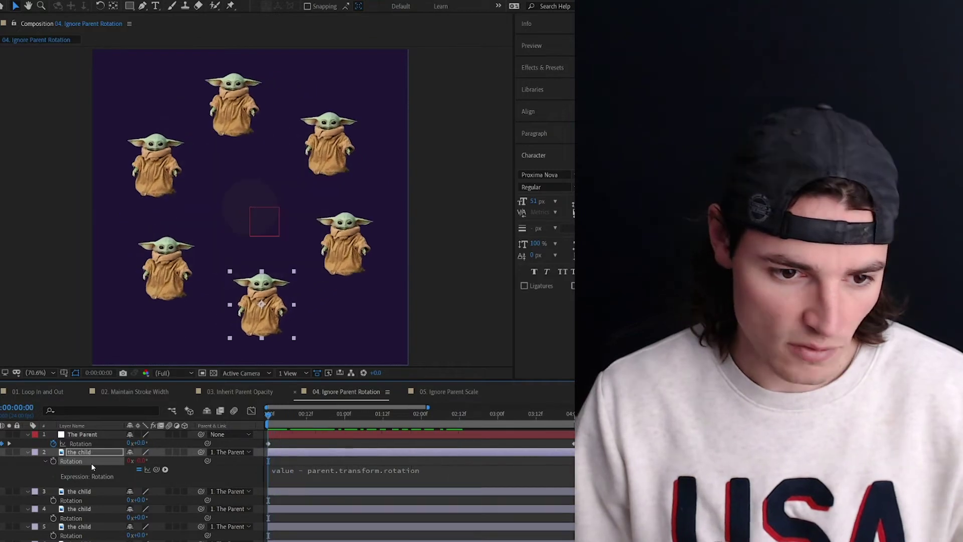
pyautogui.rightClick(92, 462)
pyautogui.click(137, 425)
pyautogui.click(70, 501)
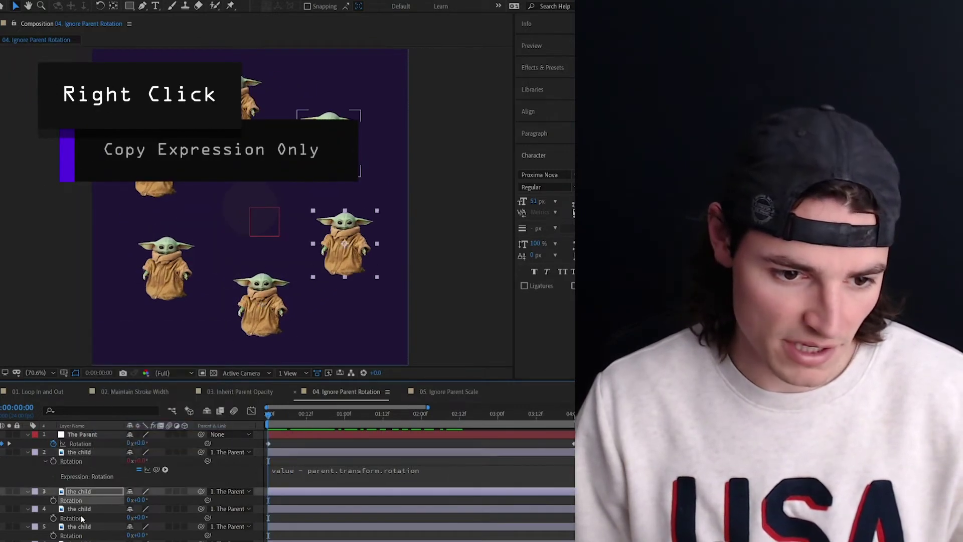
pyautogui.keyDown('shift'); pyautogui.click(75, 536); pyautogui.keyUp('shift')
pyautogui.scroll(-2, 76, 522)
pyautogui.keyDown('shift'); pyautogui.click(72, 519); pyautogui.keyUp('shift')
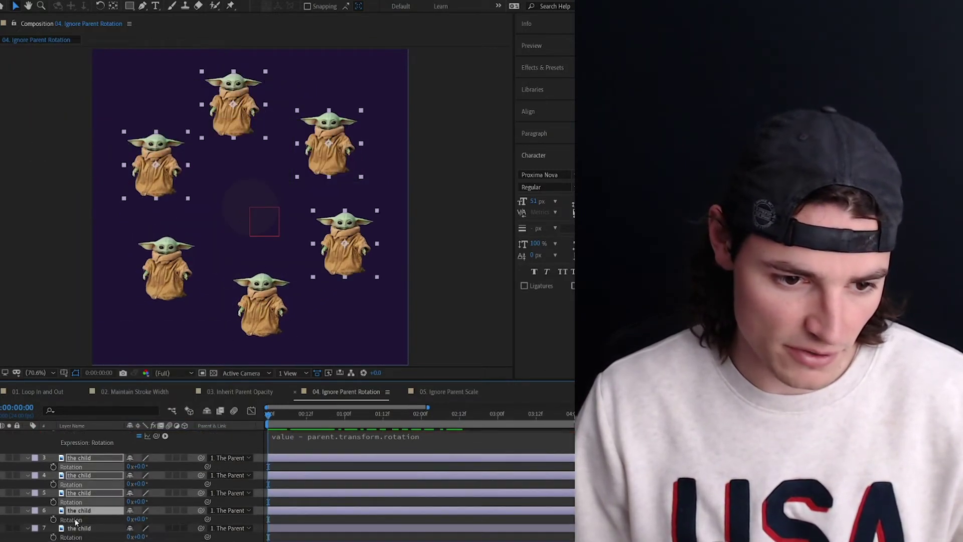
pyautogui.hotkey('ctrl', 'v')
# Test-rotate one child on its own, then undo the test rotation
pyautogui.scroll(2, 76, 502)
pyautogui.moveTo(135, 443)
pyautogui.mouseDown()
pyautogui.moveTo(119, 447)
pyautogui.moveTo(238, 315)
pyautogui.mouseUp()
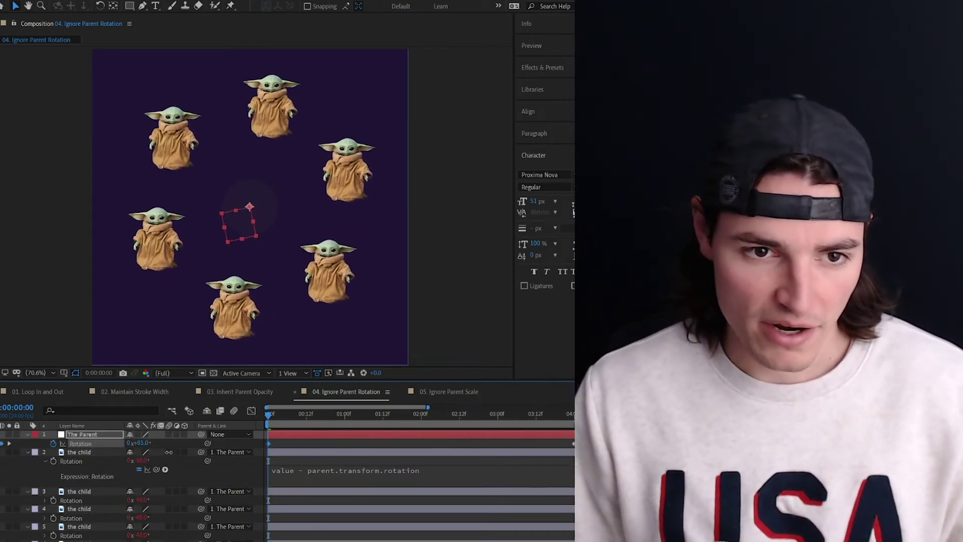
pyautogui.click(238, 314)
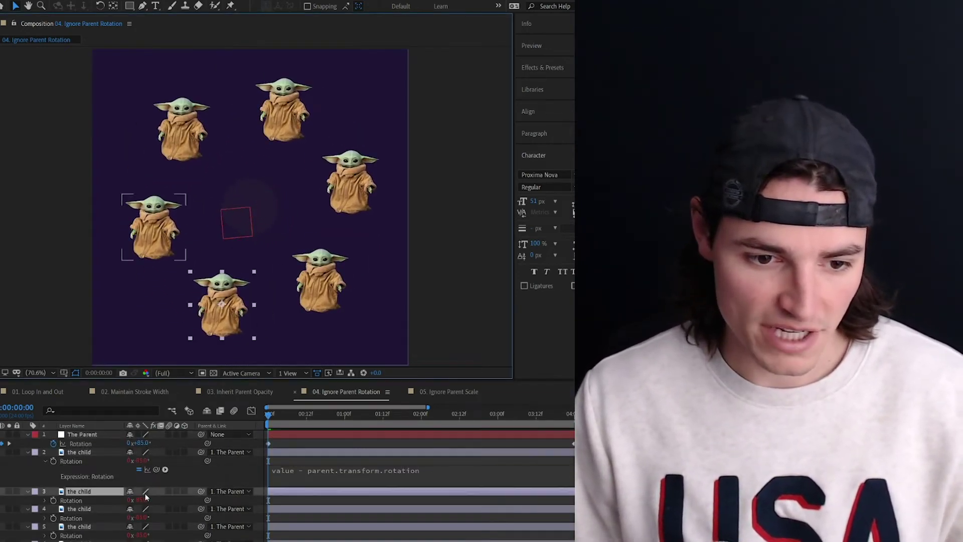
pyautogui.moveTo(144, 499); pyautogui.dragTo(176, 496)
pyautogui.hotkey('ctrl', 'z')
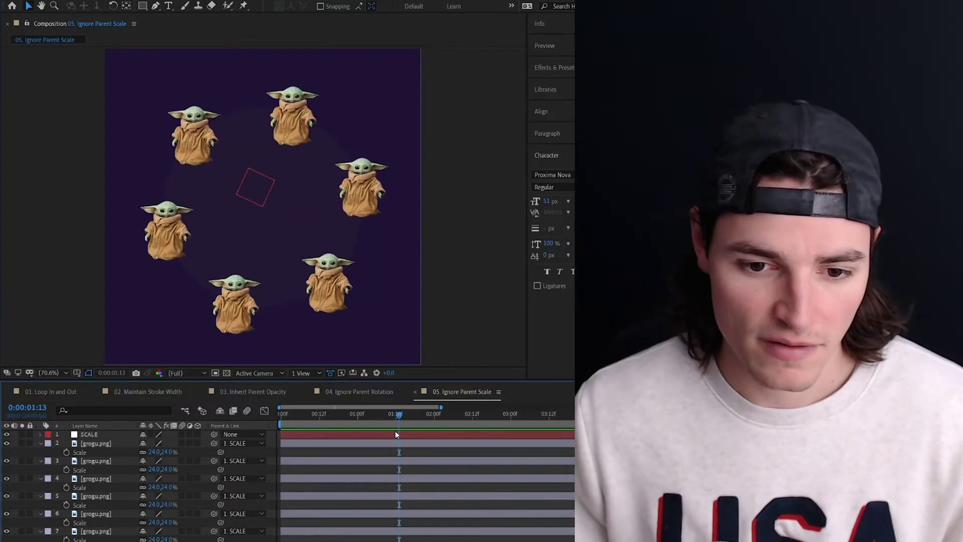
# Stop the preview playback and scrub back to an earlier frame
pyautogui.click(396, 433)
pyautogui.moveTo(396, 417)
pyautogui.mouseDown()
pyautogui.moveTo(283, 418)
pyautogui.moveTo(438, 429)
pyautogui.moveTo(408, 425)
pyautogui.mouseUp()
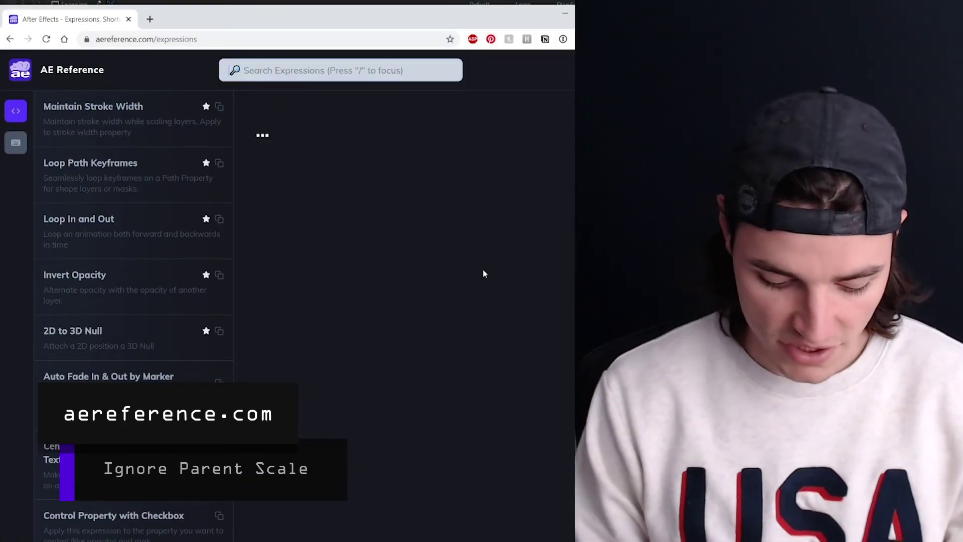
# Open AE Reference's Ignore Parent Scale expression via a 'scale' search and copy its first code block
pyautogui.press('/')
pyautogui.write('scale')
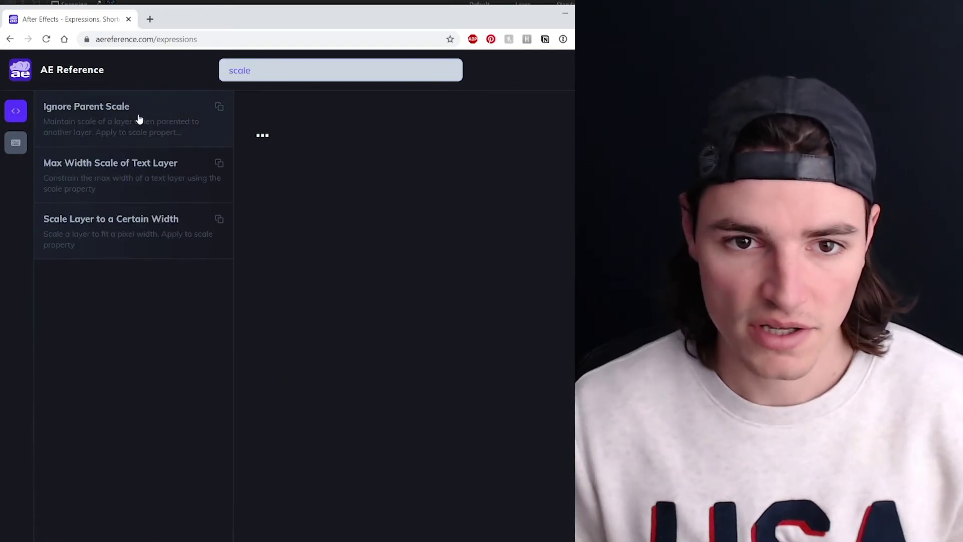
pyautogui.click(135, 124)
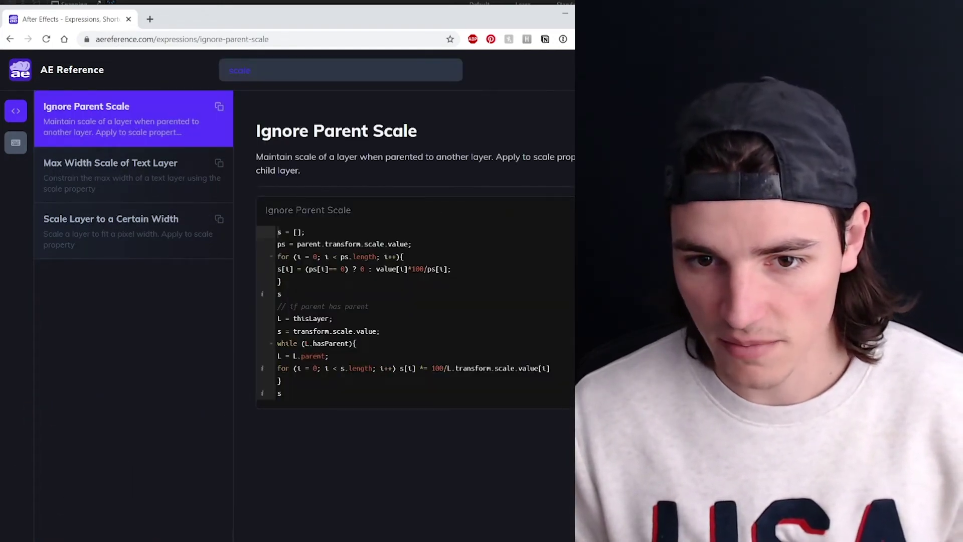
pyautogui.moveTo(281, 282); pyautogui.dragTo(278, 232)
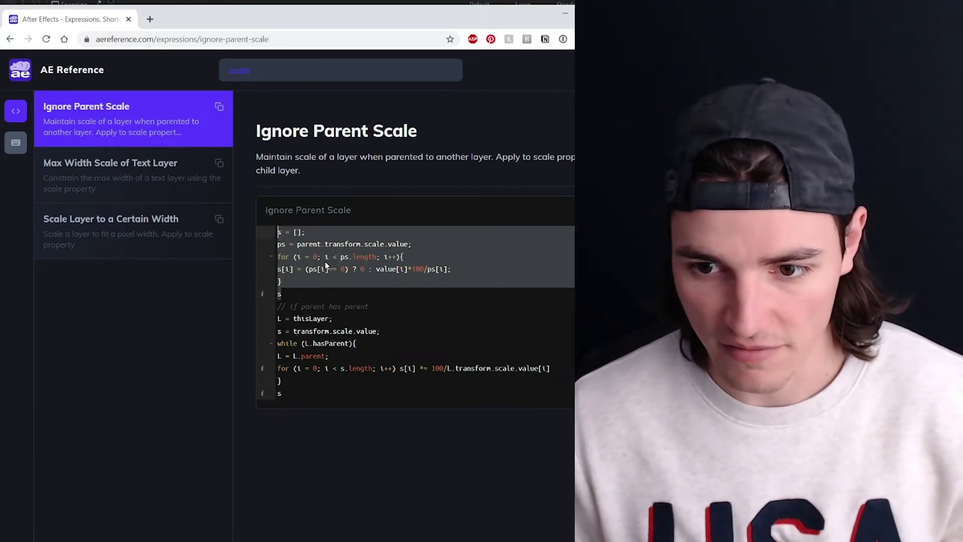
pyautogui.rightClick(327, 265)
pyautogui.click(369, 303)
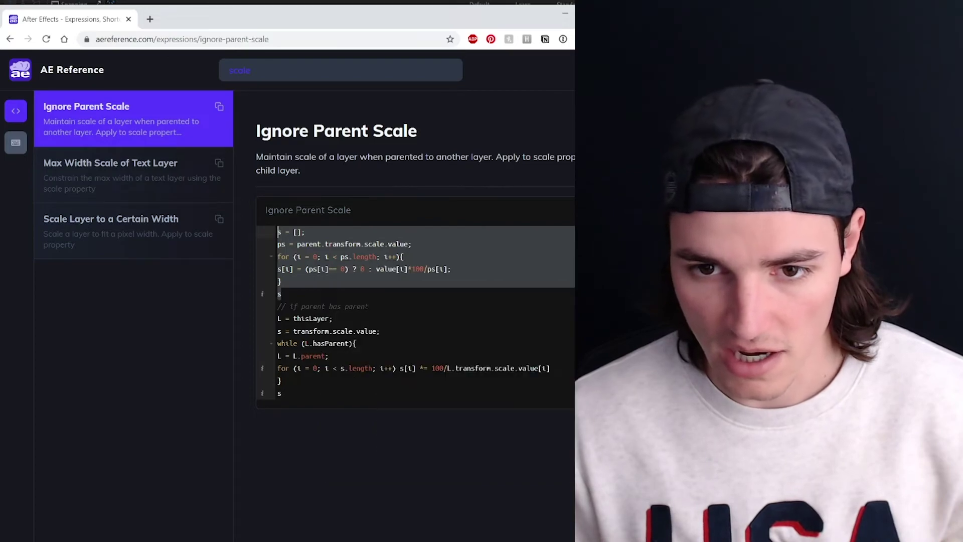
pyautogui.hotkey('alt', 'Tab')
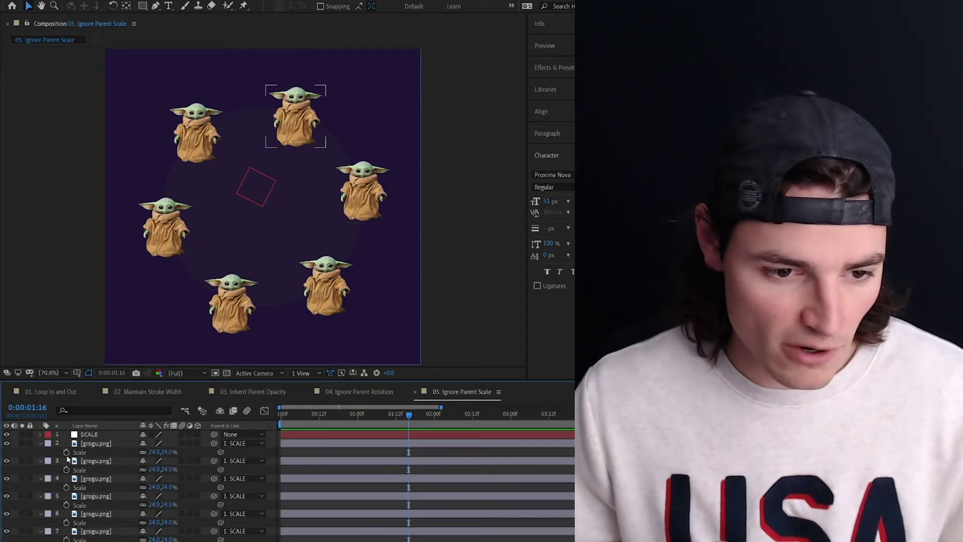
# Paste the ignore-parent-scale code into the Grogu layers' Scale expressions
pyautogui.keyDown('alt'); pyautogui.click(67, 453); pyautogui.keyUp('alt')
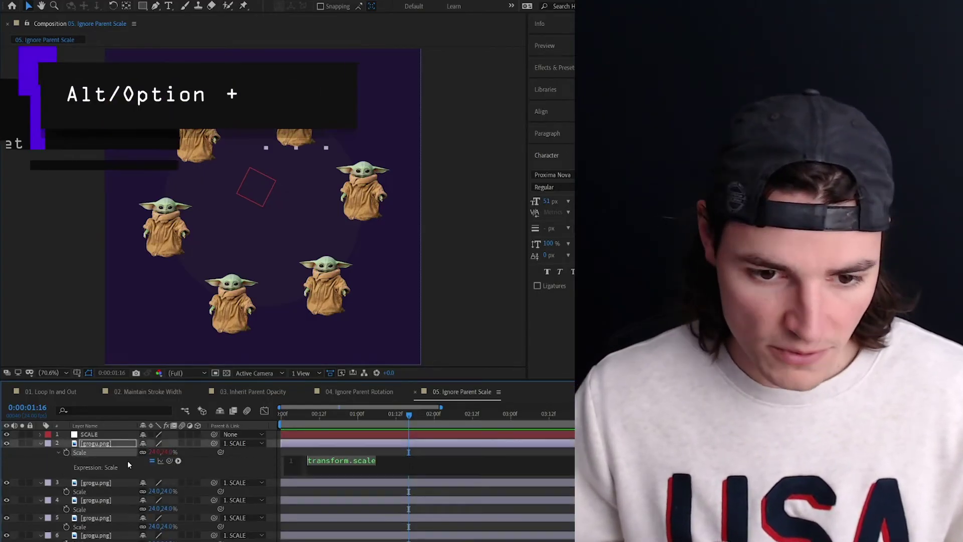
pyautogui.hotkey('ctrl', 'v')
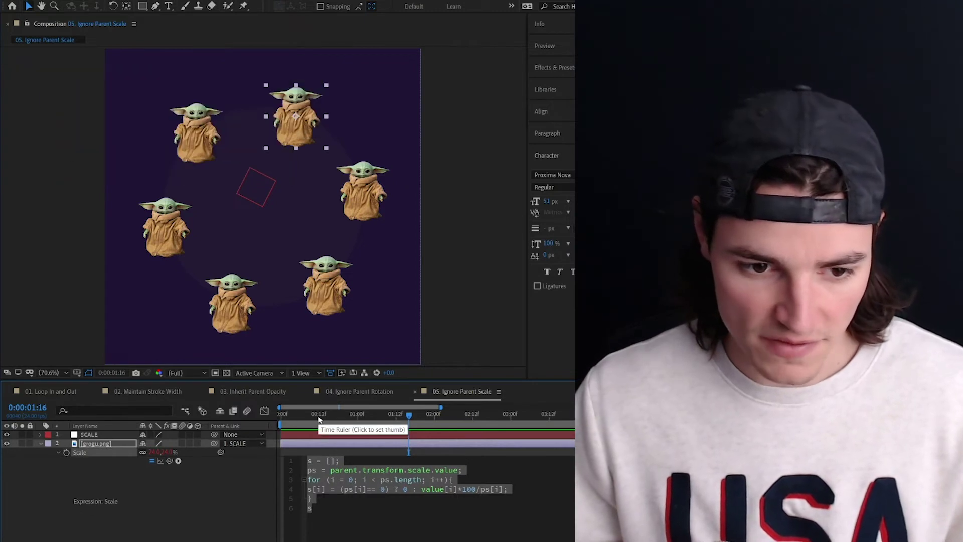
pyautogui.click(221, 498)
pyautogui.moveTo(294, 417); pyautogui.dragTo(376, 416)
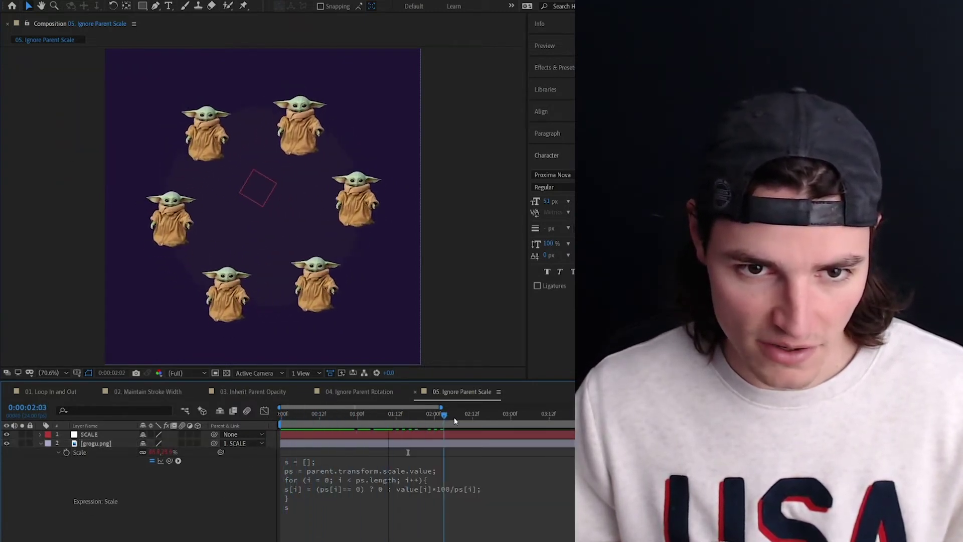
pyautogui.moveTo(376, 416); pyautogui.dragTo(412, 416)
pyautogui.hotkey('ctrl', 'v')
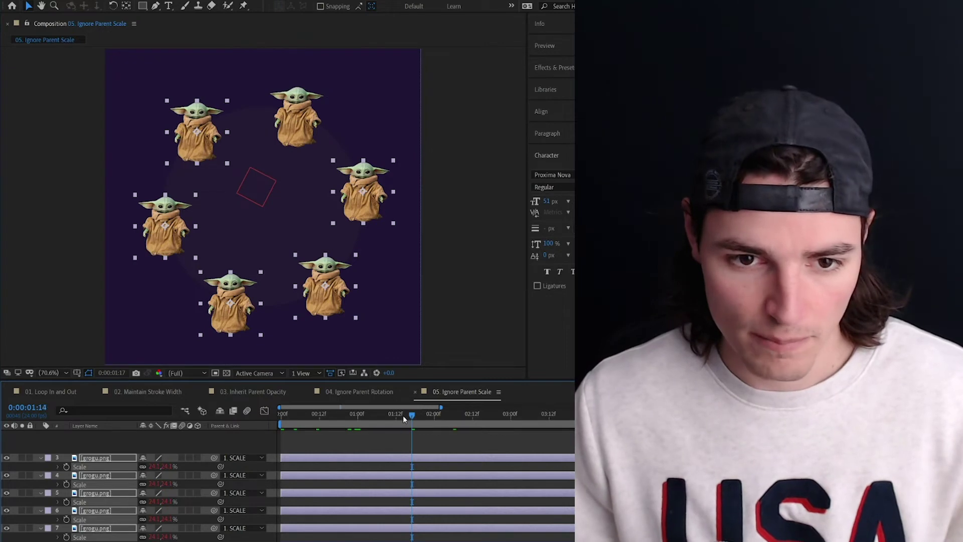
pyautogui.moveTo(403, 415); pyautogui.dragTo(274, 424)
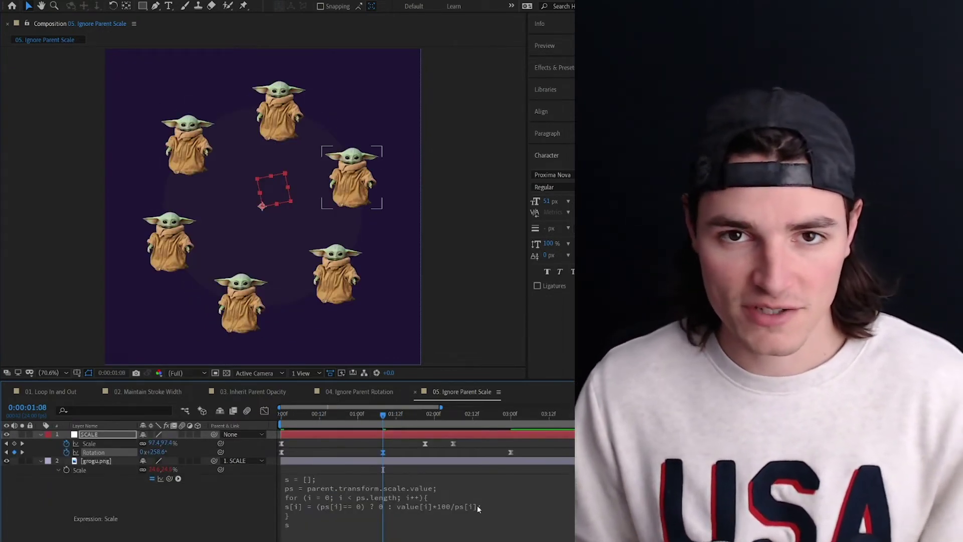
# Enlarge and rotate the SCALE null to test that the children keep their size
pyautogui.click(227, 469)
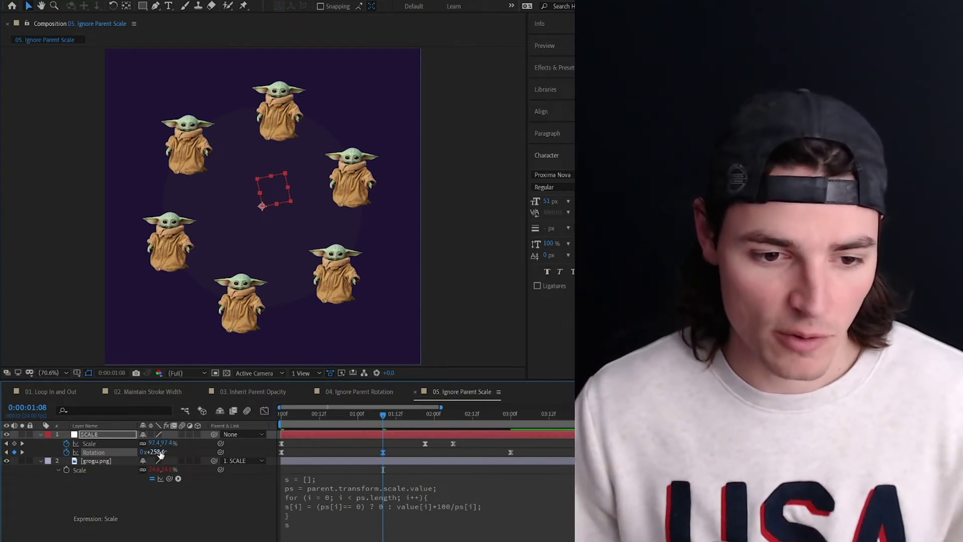
pyautogui.moveTo(160, 454)
pyautogui.mouseDown()
pyautogui.moveTo(151, 452)
pyautogui.moveTo(182, 443)
pyautogui.mouseUp()
pyautogui.click(367, 252)
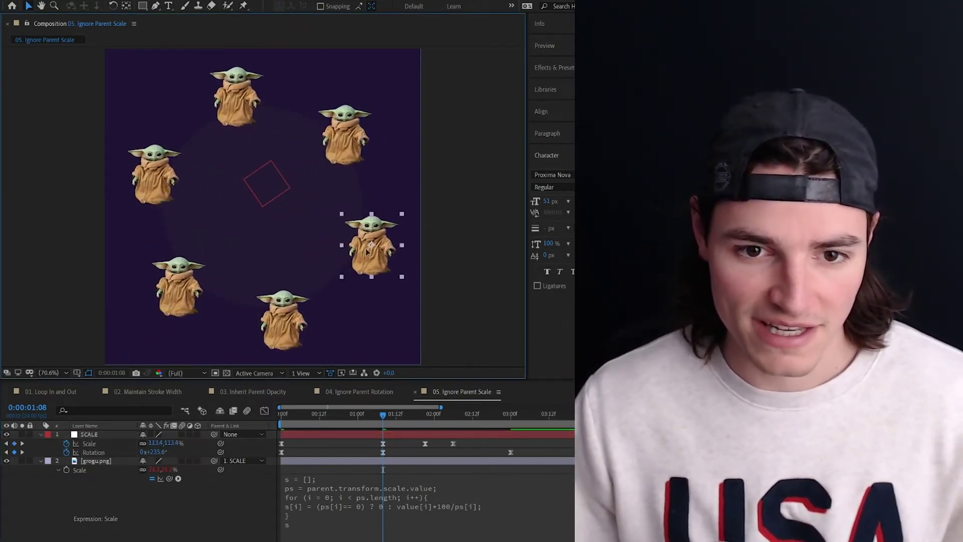